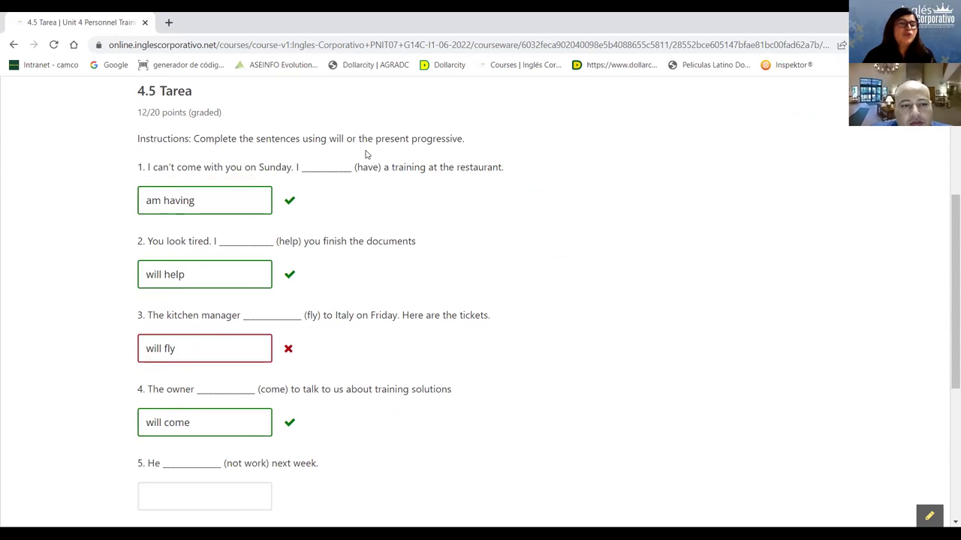
# - Replace the answer to question 3 about the kitchen manager with "is flying" and submit the exercise
pyautogui.click(197, 346)
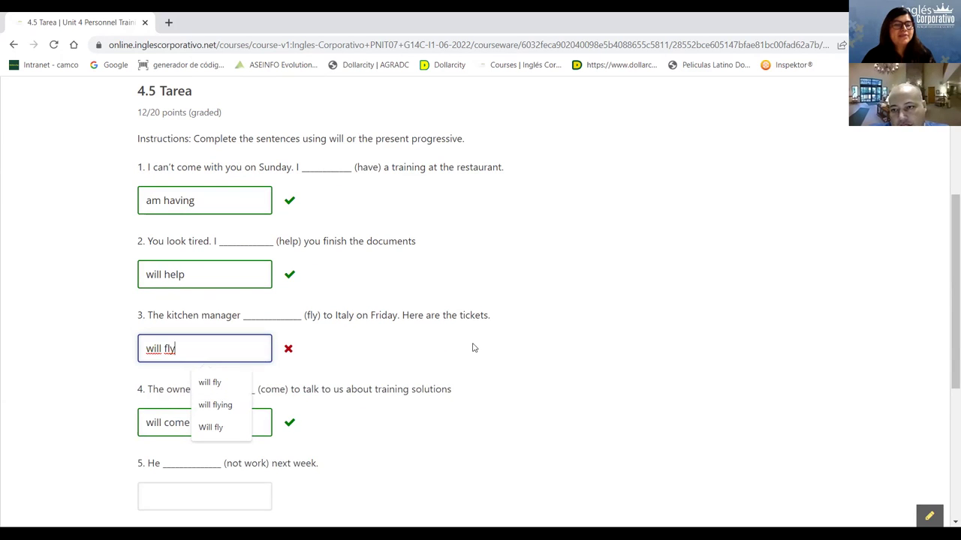
pyautogui.moveTo(176, 349); pyautogui.dragTo(93, 345)
pyautogui.write('i')
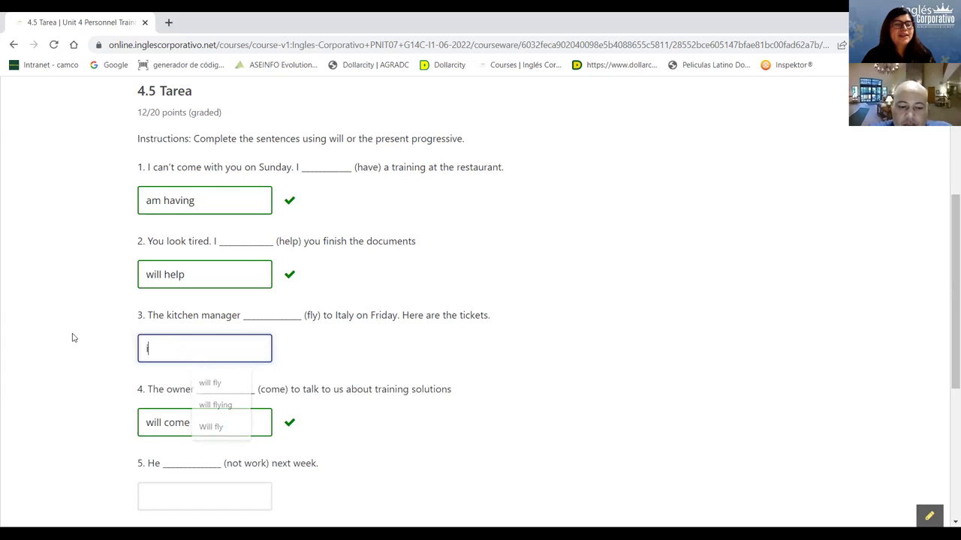
pyautogui.write('s fl')
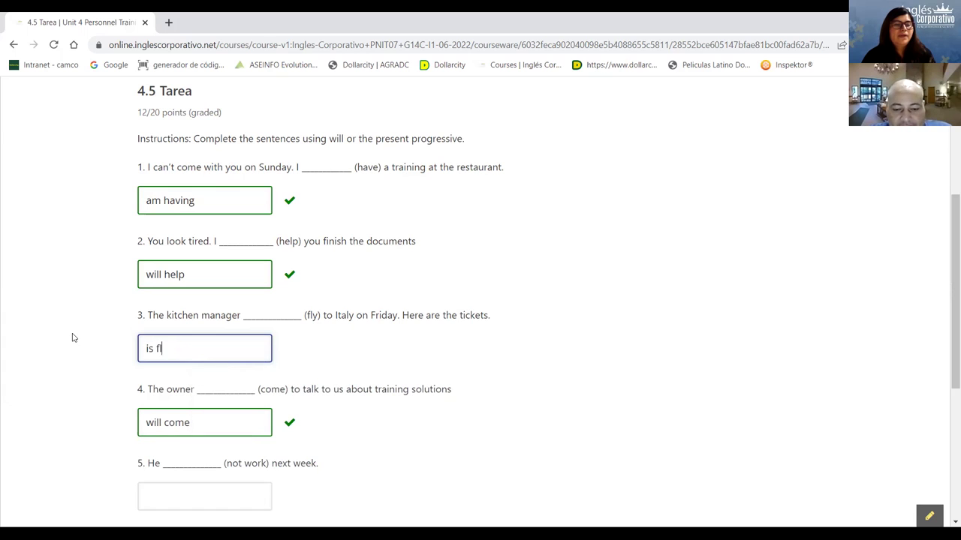
pyautogui.write('aying')
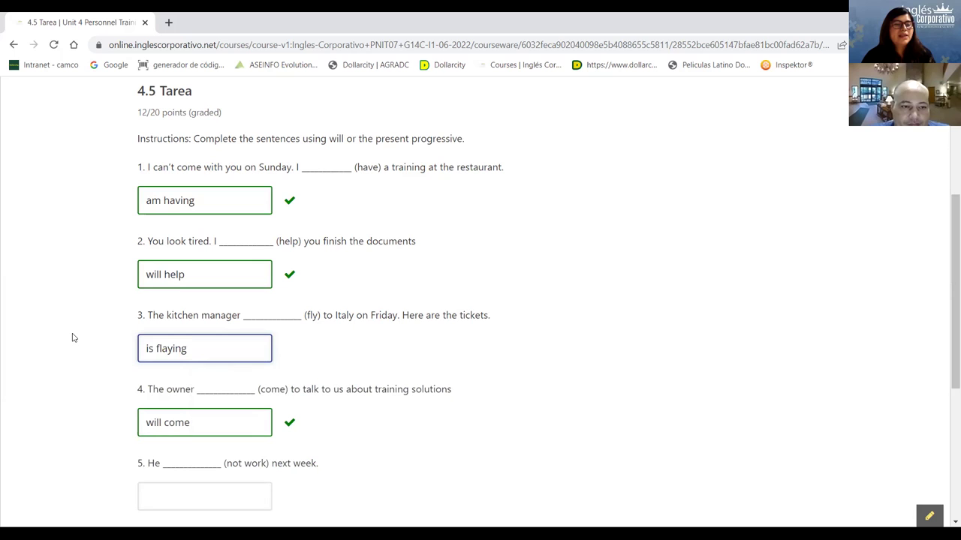
pyautogui.click(167, 349)
pyautogui.press('BackSpace')
pyautogui.scroll(-1, 187, 349)
pyautogui.click(166, 492)
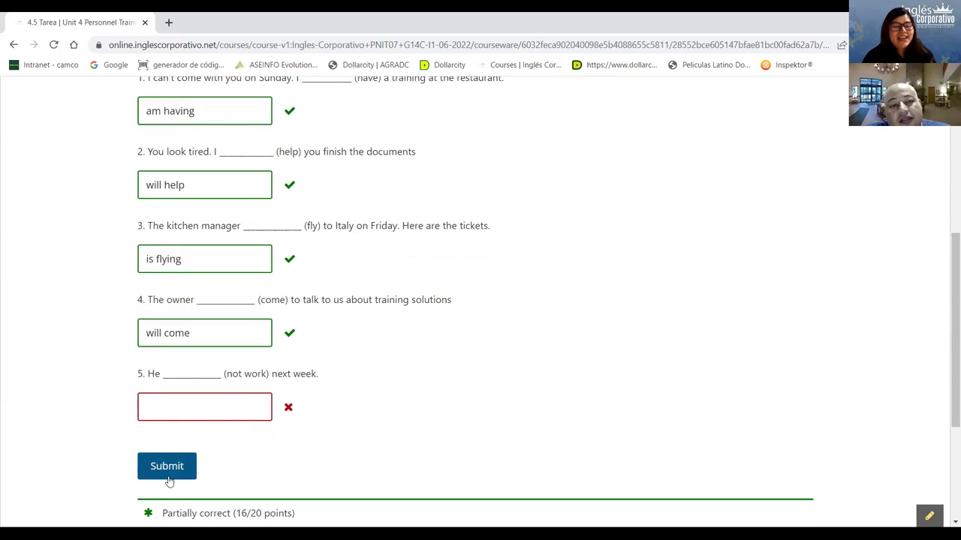
# - Answer question 5 with "is not working" and submit the exercise
pyautogui.click(178, 409)
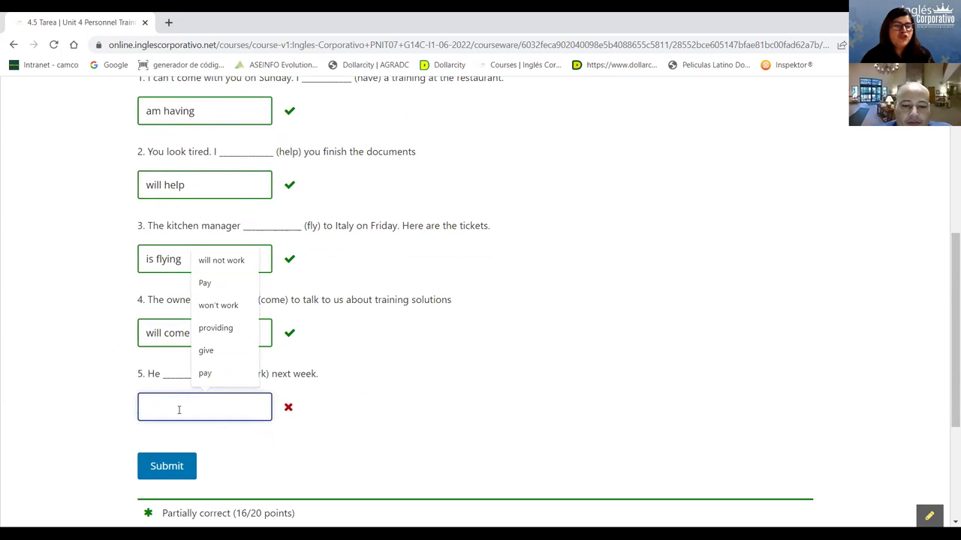
pyautogui.write('is')
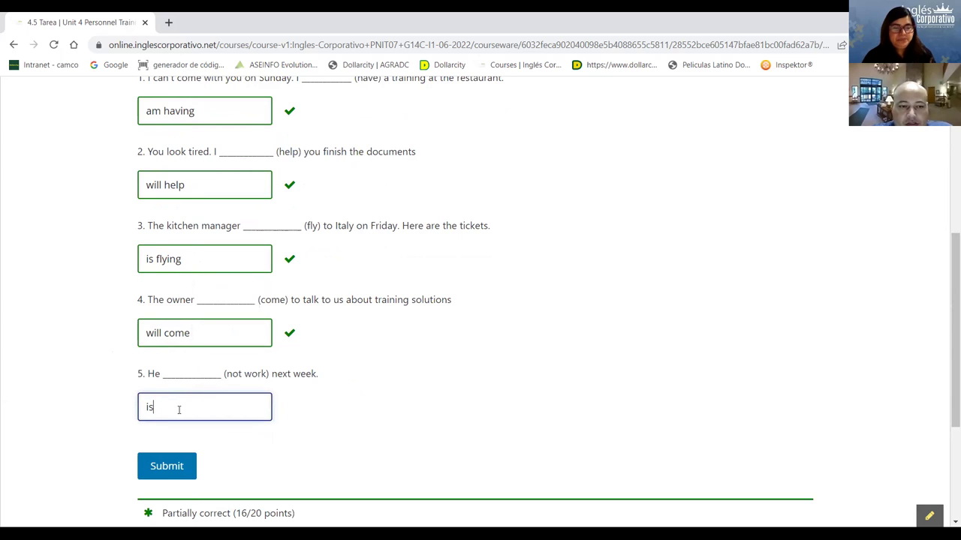
pyautogui.write(' noy')
pyautogui.press('BackSpace')
pyautogui.write('t wo')
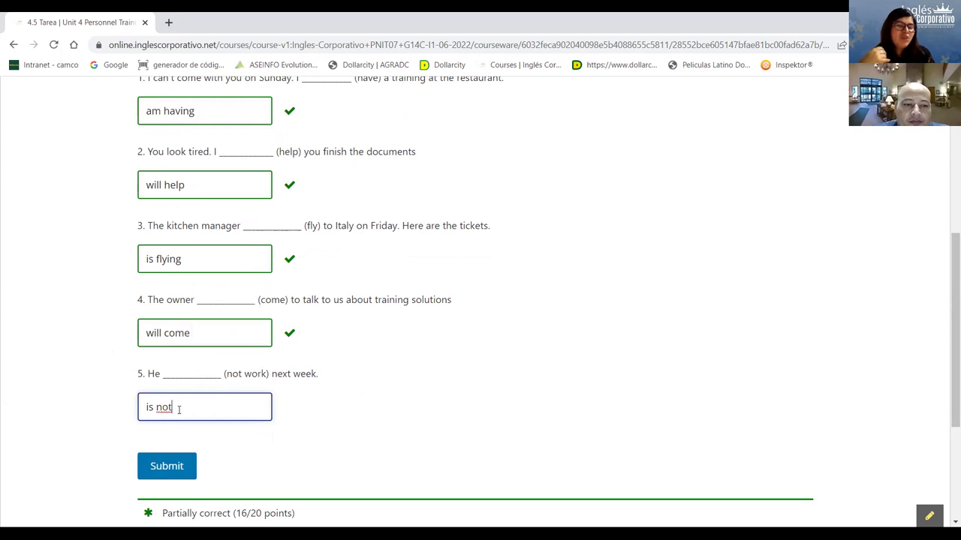
pyautogui.write('rk')
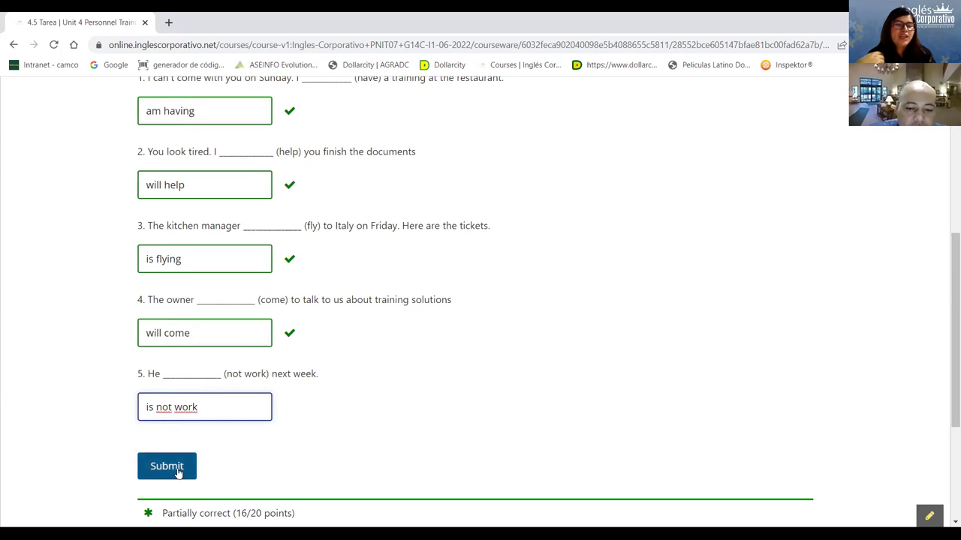
pyautogui.write('ing')
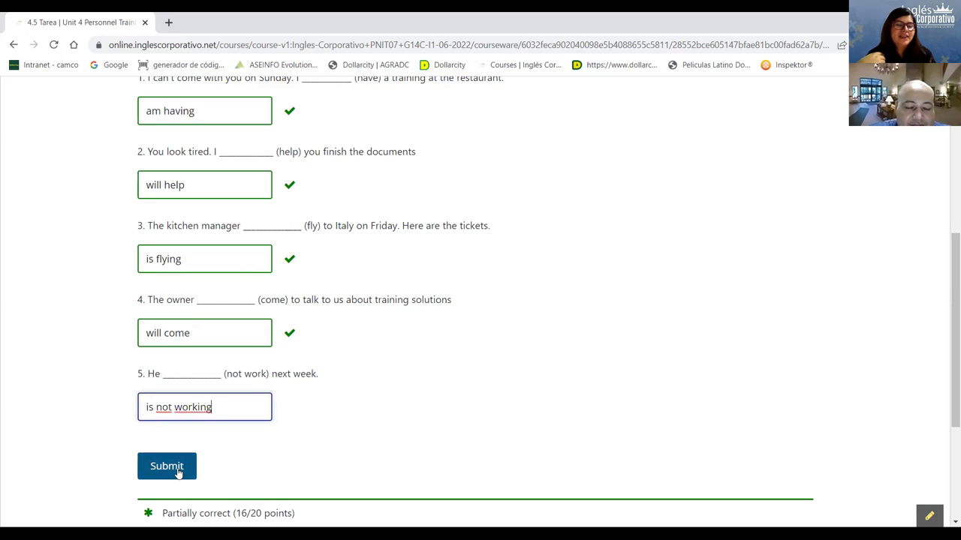
pyautogui.click(186, 475)
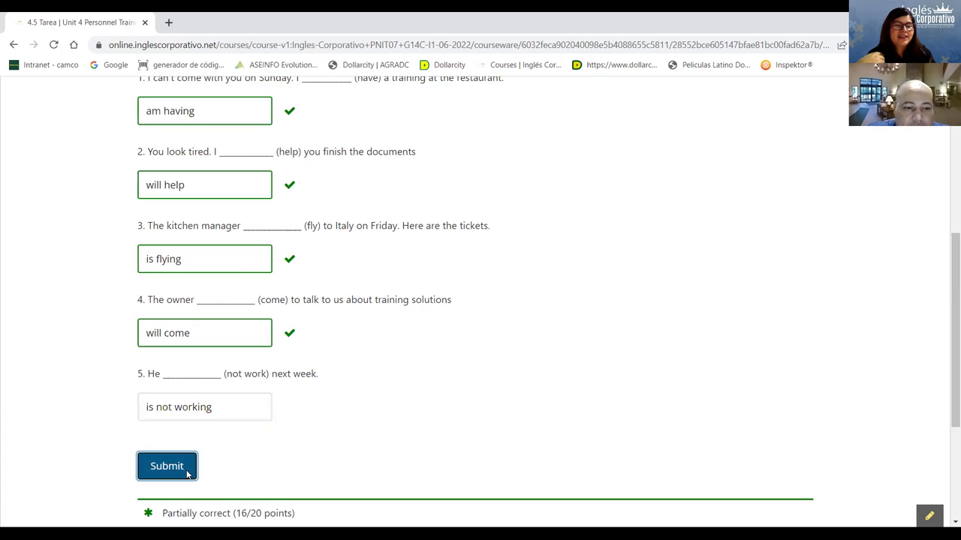
# - Try the contracted form "isn´t working", written with an acute accent, as the answer to question 5 and submit it
pyautogui.click(251, 412)
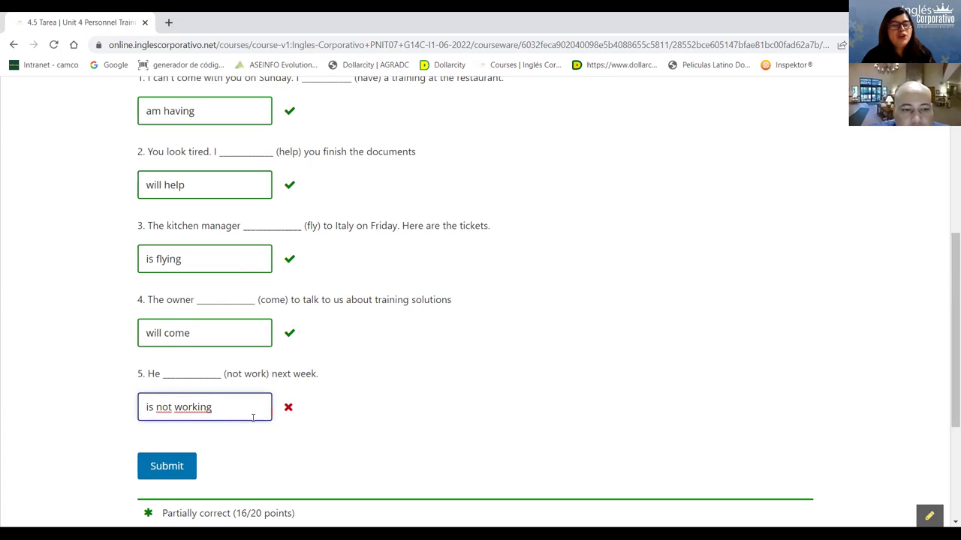
pyautogui.click(158, 409)
pyautogui.press('BackSpace')
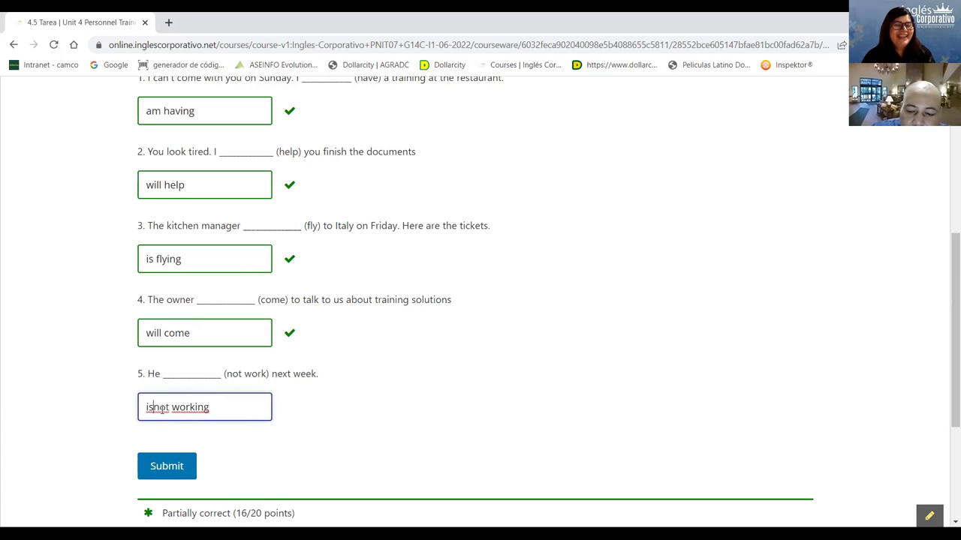
pyautogui.write("'")
pyautogui.press('Right')
pyautogui.press('Delete')
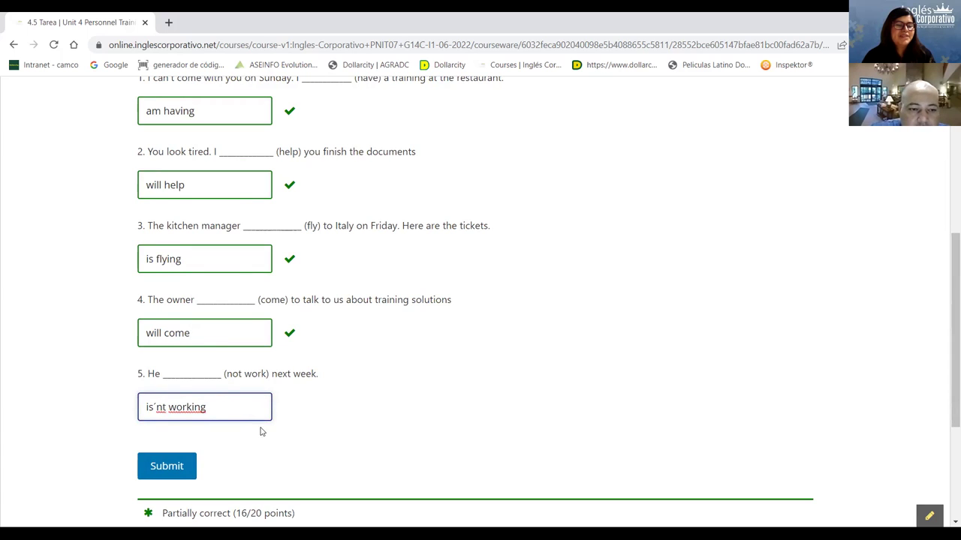
pyautogui.press('BackSpace')
pyautogui.press('BackSpace')
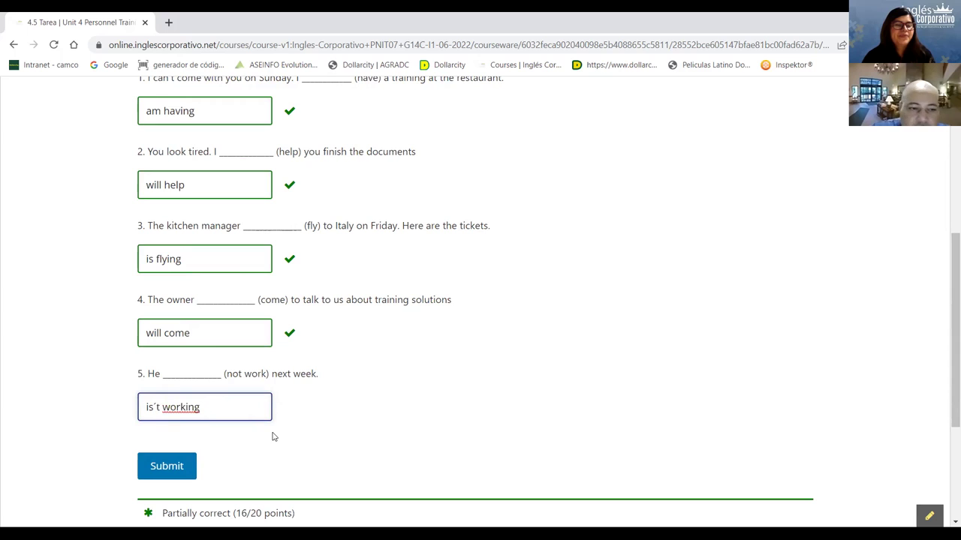
pyautogui.write('n´')
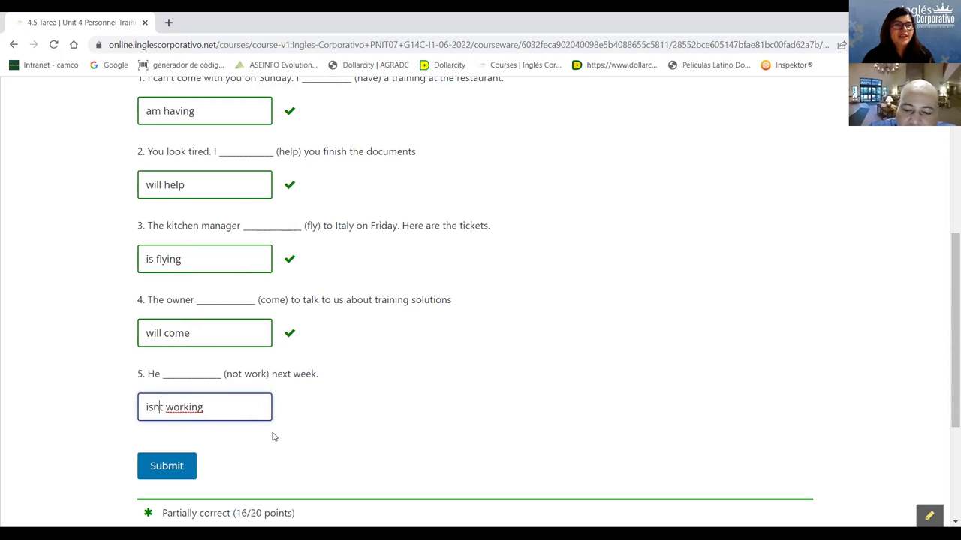
pyautogui.press('BackSpace')
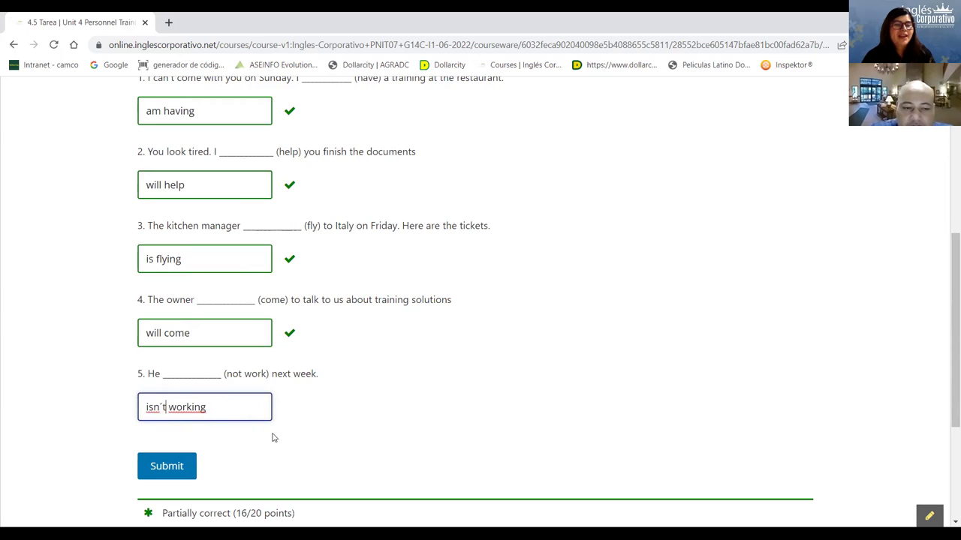
pyautogui.click(176, 466)
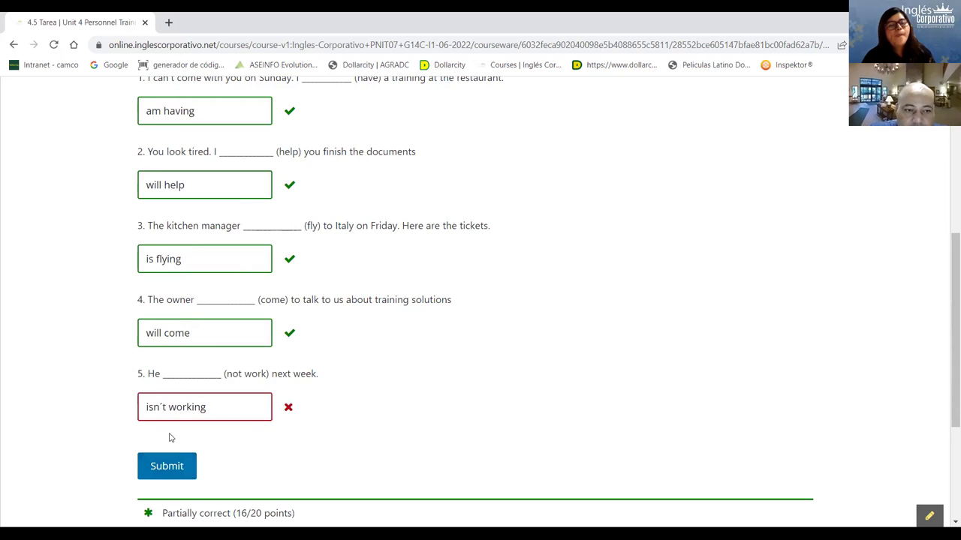
# - Compare the apostrophe with "can't" in question 1, then try "isn’t working" with a curly apostrophe in question 5 and submit it
pyautogui.scroll(1, 266, 368)
pyautogui.scroll(1, 265, 368)
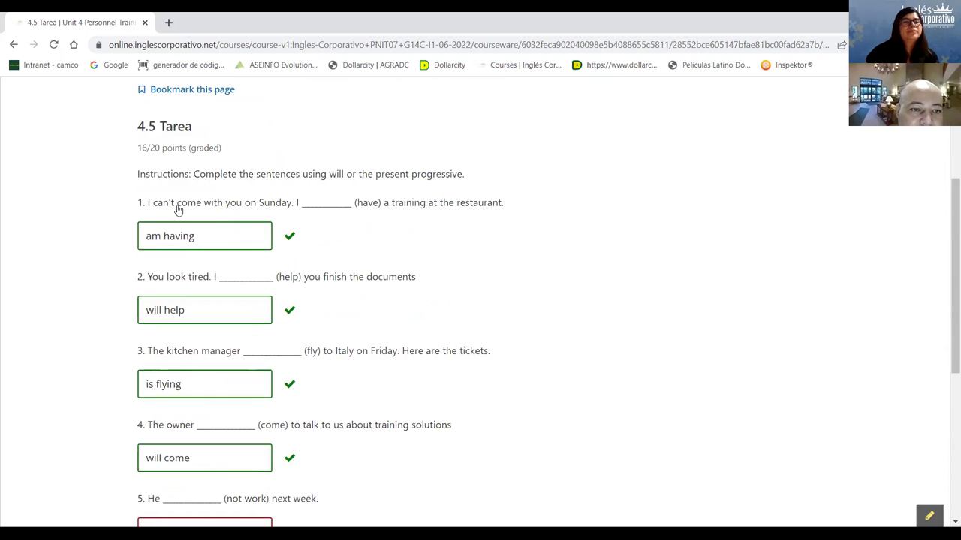
pyautogui.moveTo(174, 208); pyautogui.dragTo(170, 208)
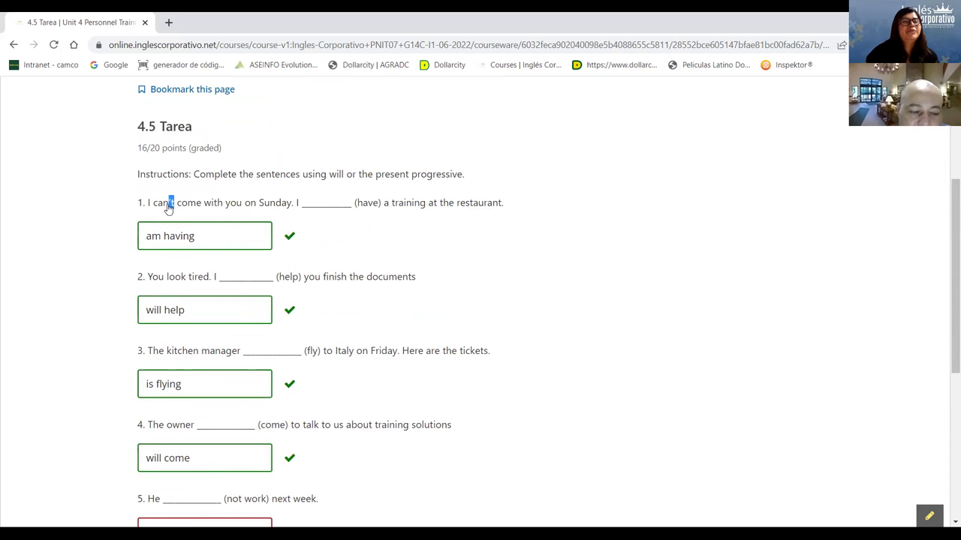
pyautogui.scroll(-5, 220, 299)
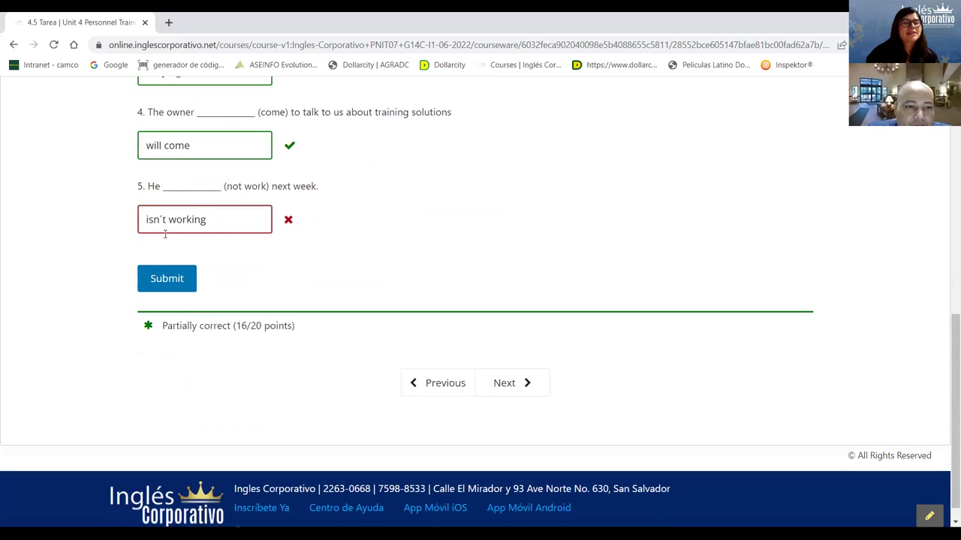
pyautogui.moveTo(166, 219); pyautogui.dragTo(153, 219)
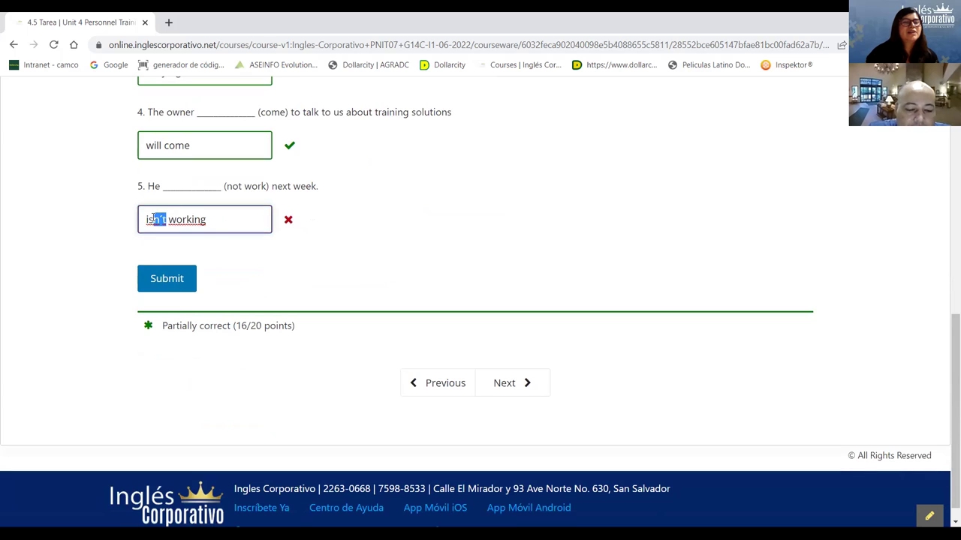
pyautogui.press('BackSpace')
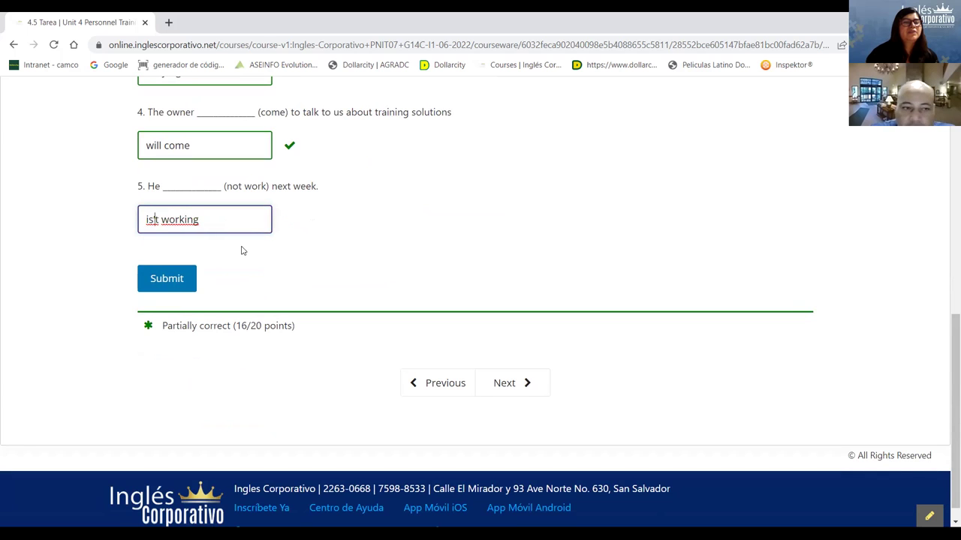
pyautogui.write("n'")
pyautogui.click(184, 282)
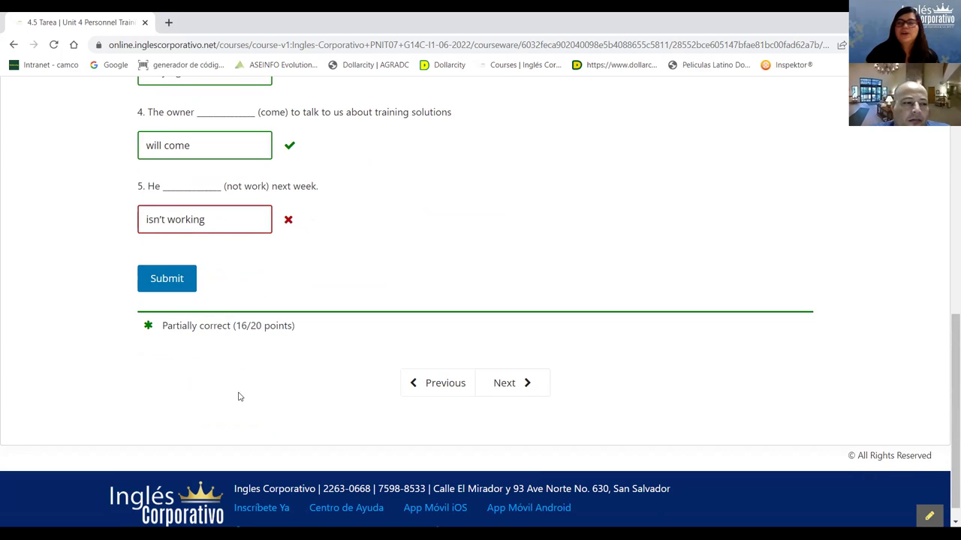
# - Re-enter the contraction in question 5 with a straight apostrophe so the answer reads "isn't working", and submit the exercise
pyautogui.scroll(5, 238, 397)
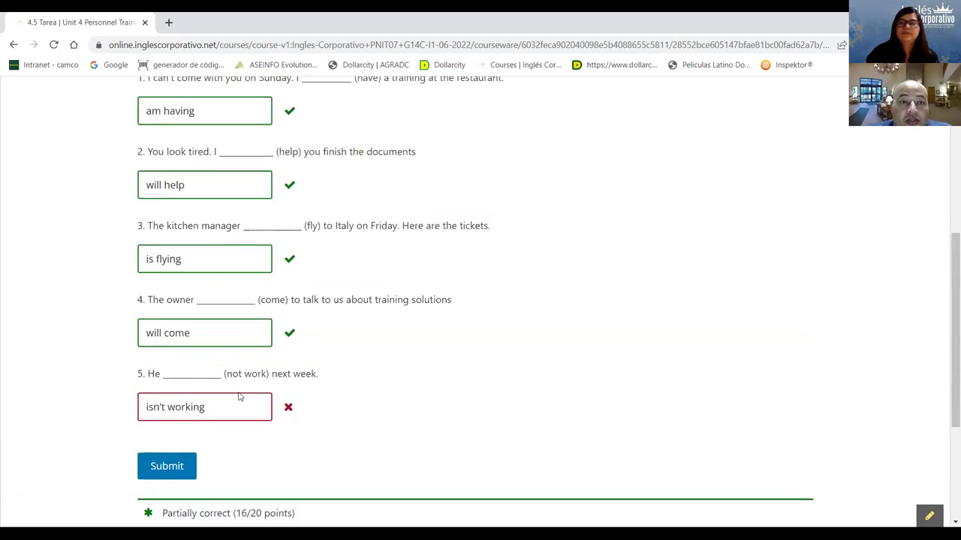
pyautogui.scroll(-1, 240, 398)
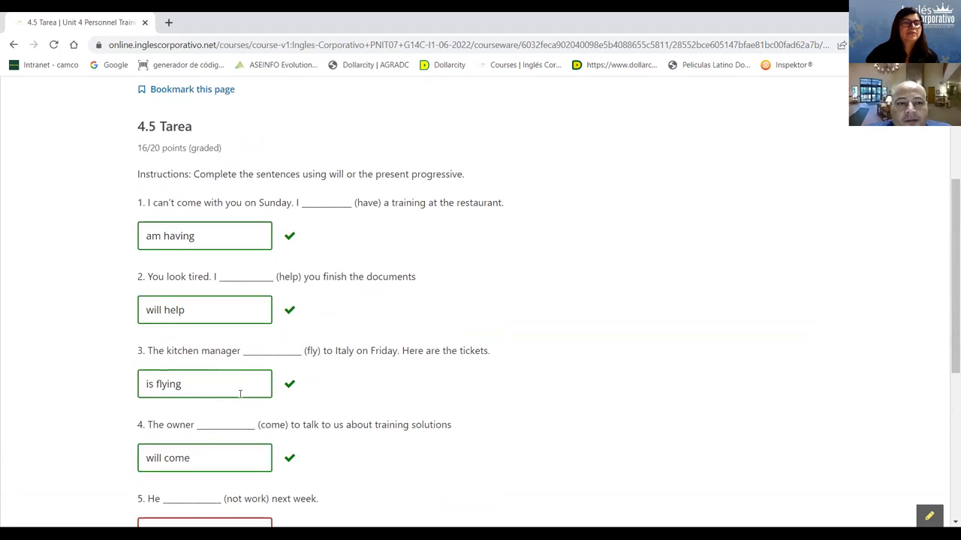
pyautogui.scroll(-1, 240, 394)
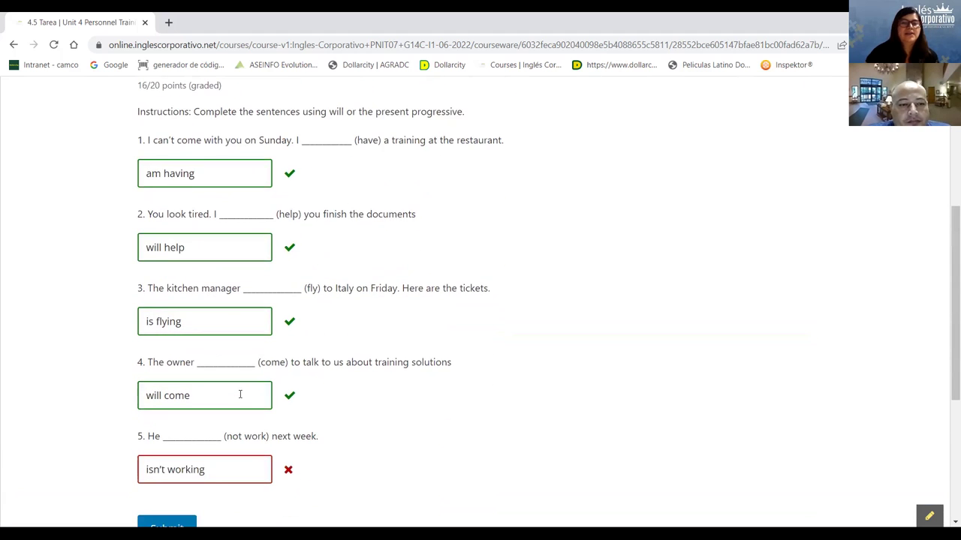
pyautogui.scroll(-1, 240, 393)
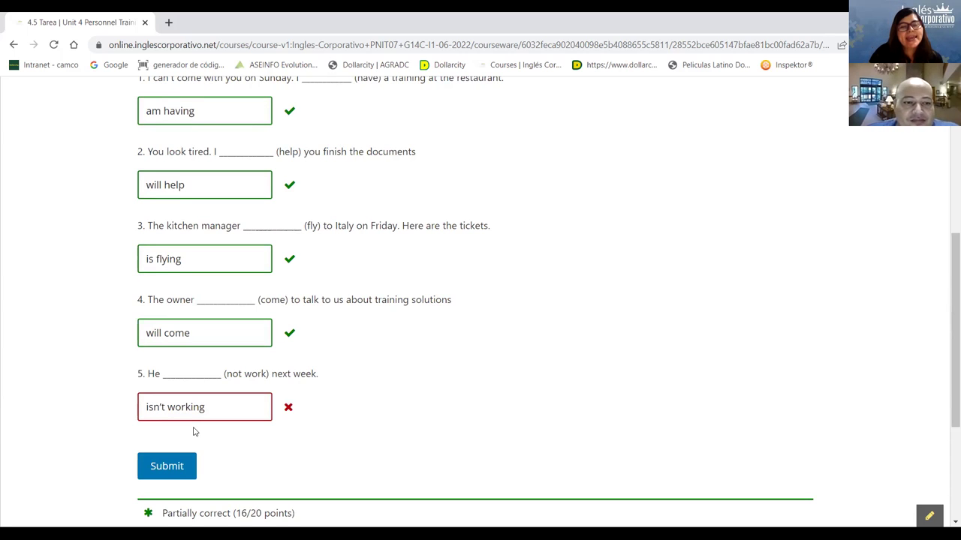
pyautogui.click(227, 407)
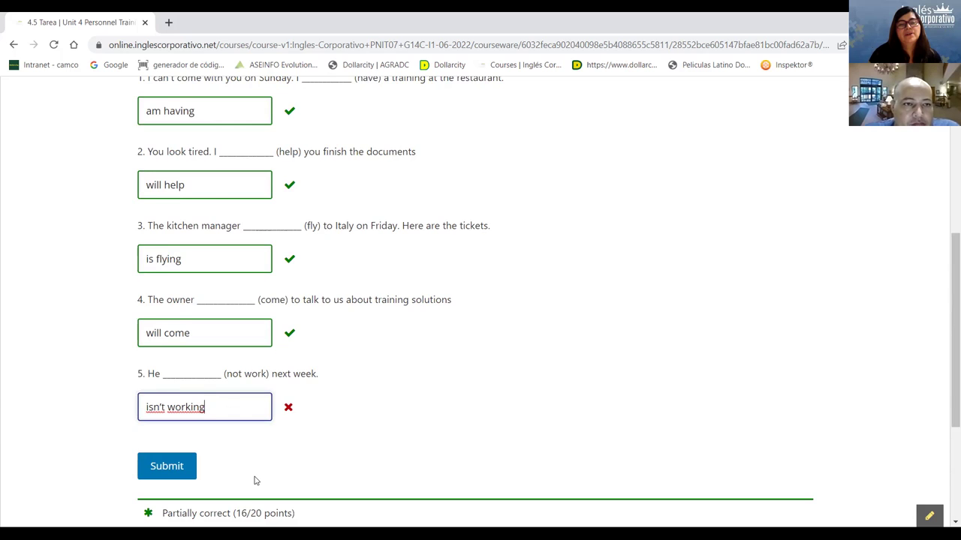
pyautogui.scroll(2, 254, 478)
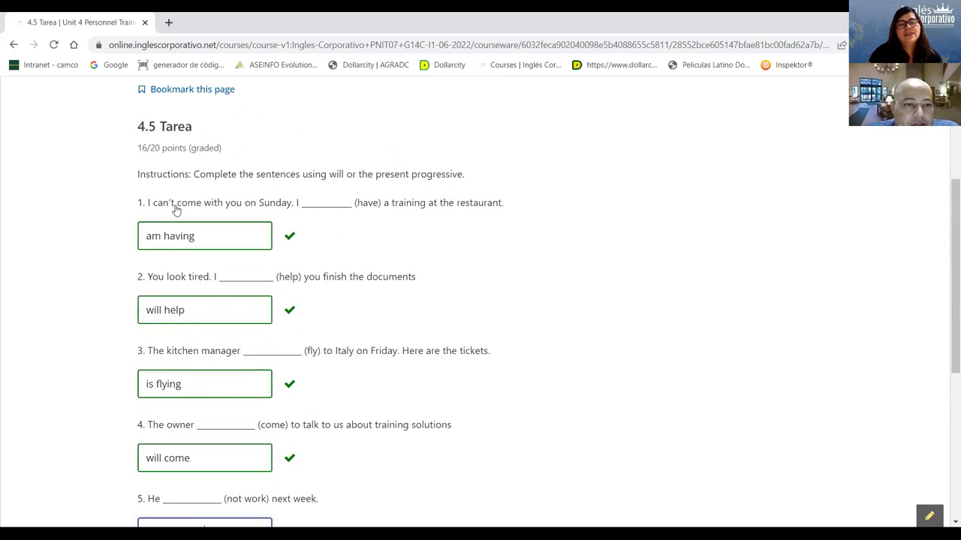
pyautogui.scroll(-3, 176, 210)
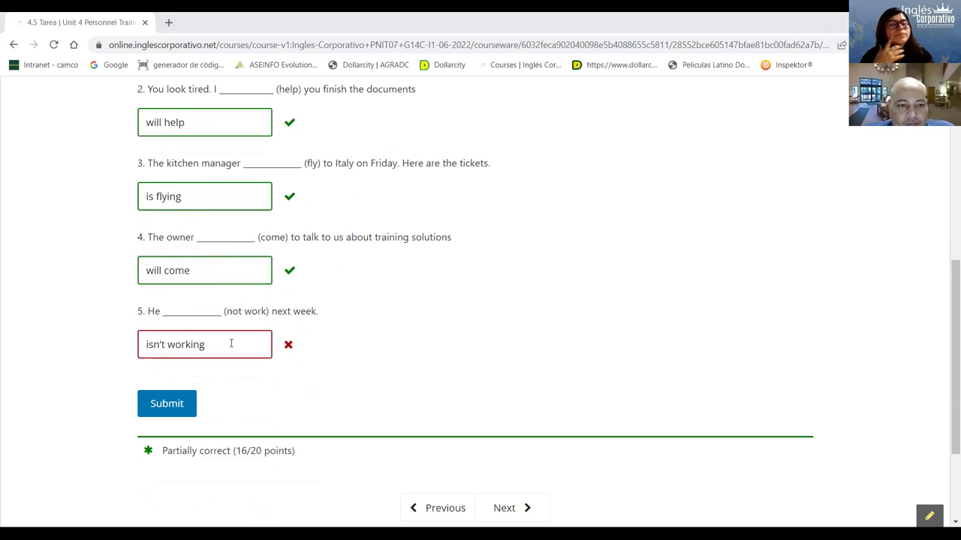
pyautogui.moveTo(174, 344); pyautogui.dragTo(146, 346)
pyautogui.click(166, 345)
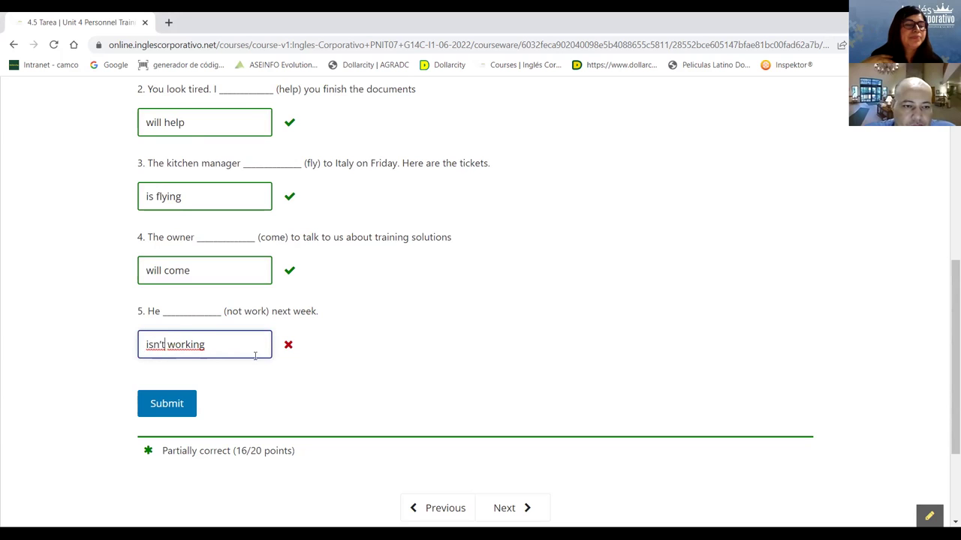
pyautogui.press('BackSpace')
pyautogui.press('BackSpace')
pyautogui.press('BackSpace')
pyautogui.press('BackSpace')
pyautogui.press('BackSpace')
pyautogui.write("isn't")
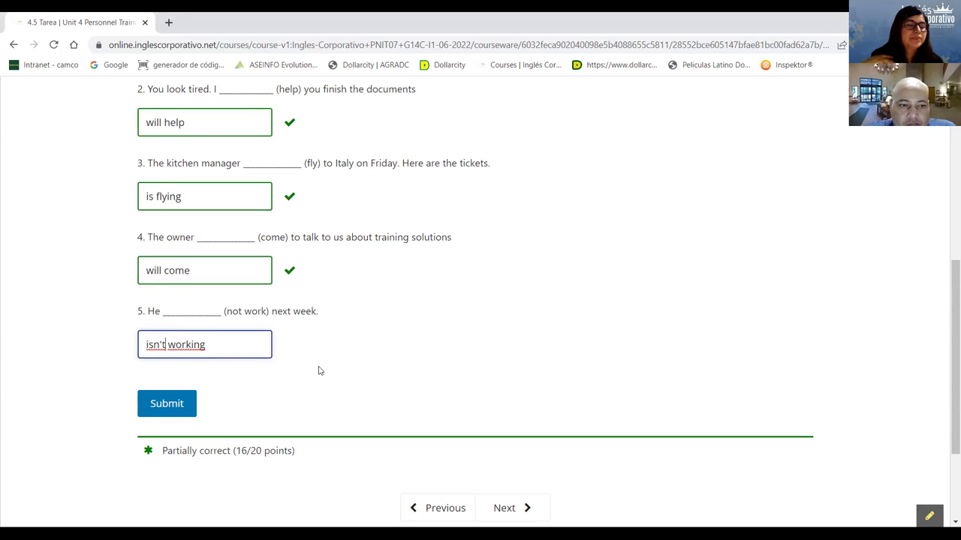
pyautogui.click(168, 409)
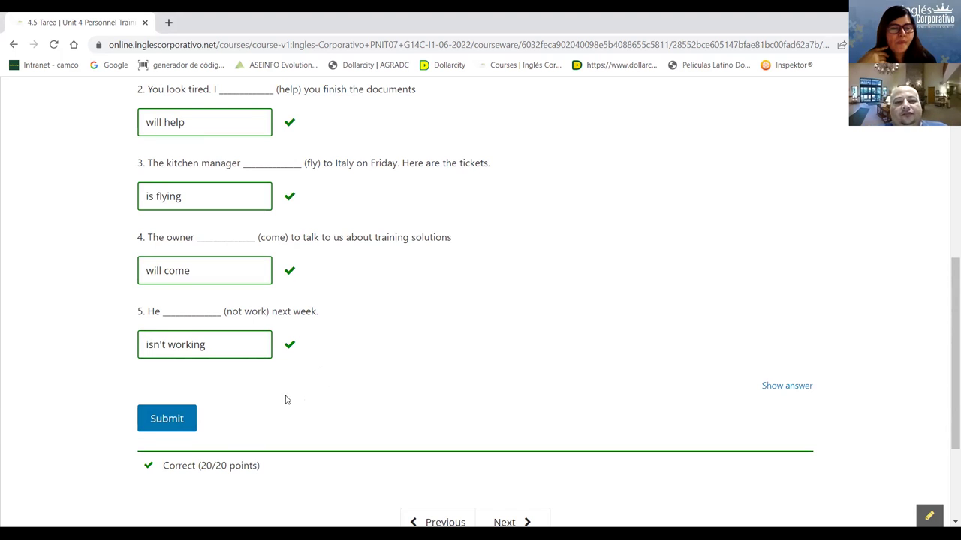
pyautogui.scroll(3, 267, 420)
pyautogui.scroll(-1, 267, 420)
pyautogui.scroll(-1, 267, 421)
pyautogui.click(190, 322)
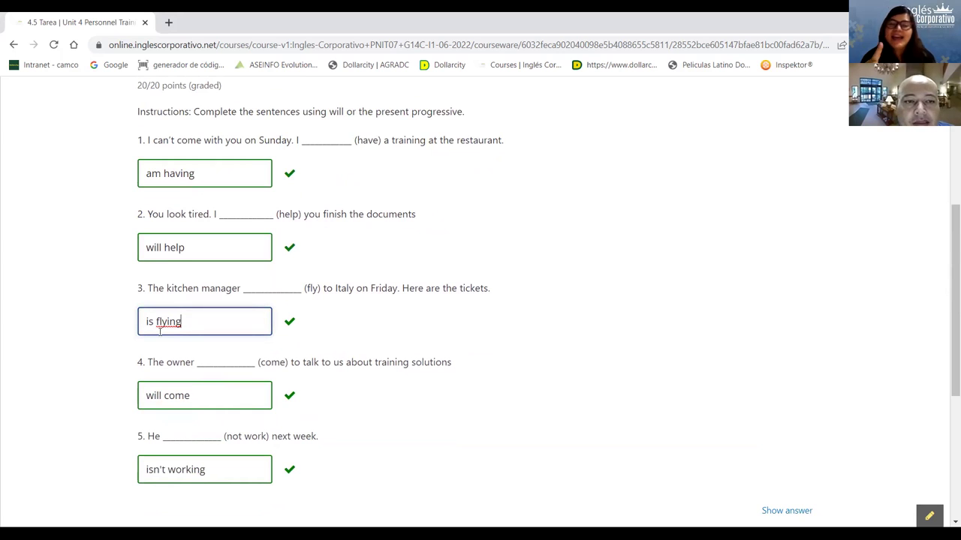
pyautogui.scroll(-1, 165, 341)
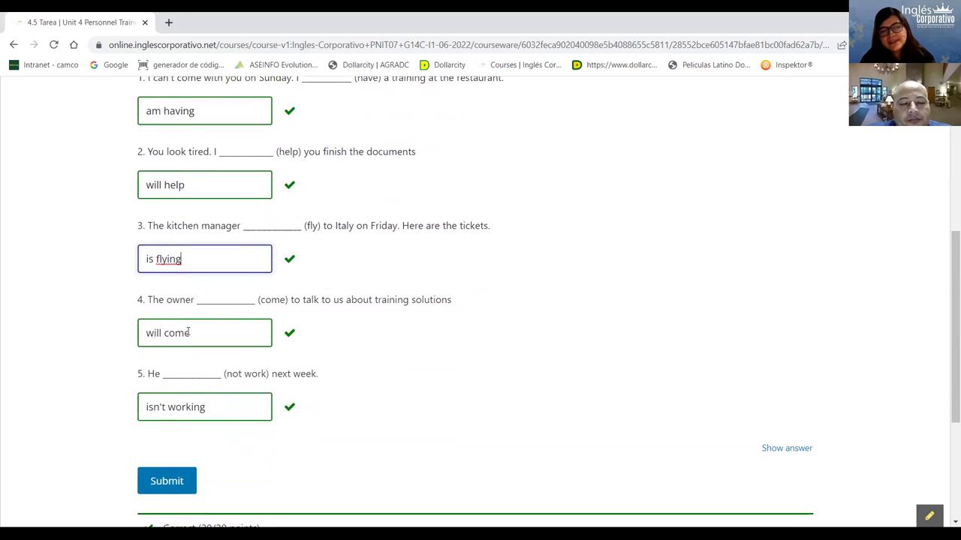